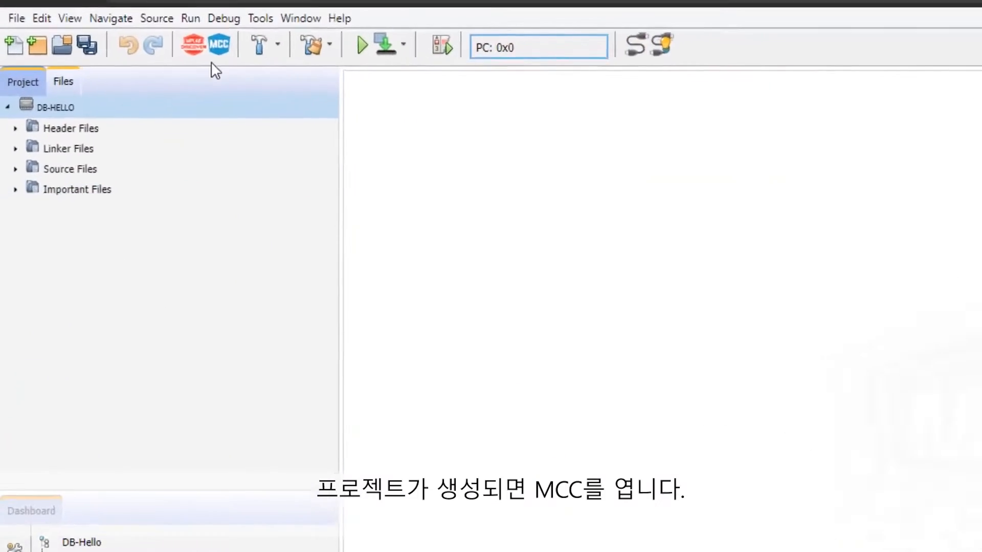
- Open MPLAB Code Configurator for the DB-Hello project and expand the Code Configurator Library entry under Versions
left_click(219, 45)
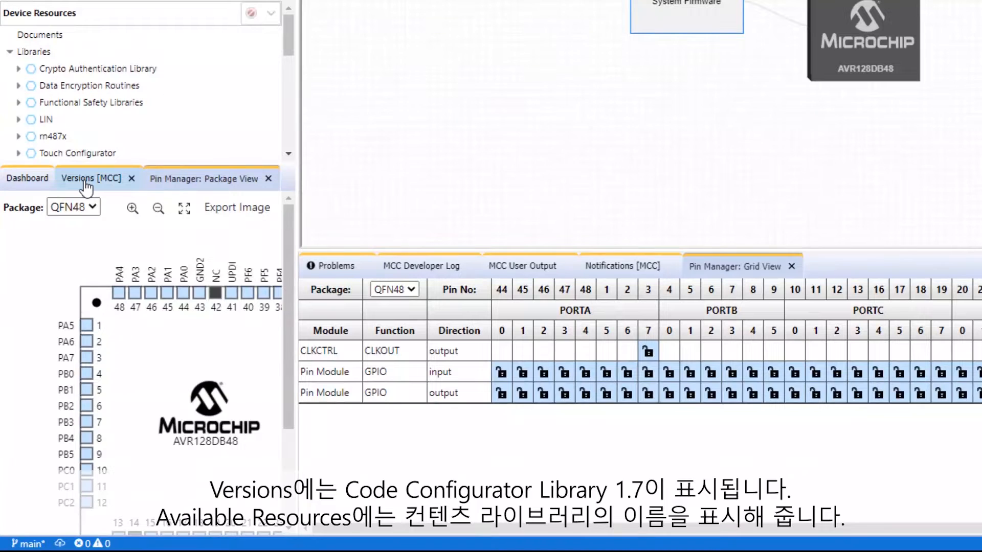
left_click(84, 183)
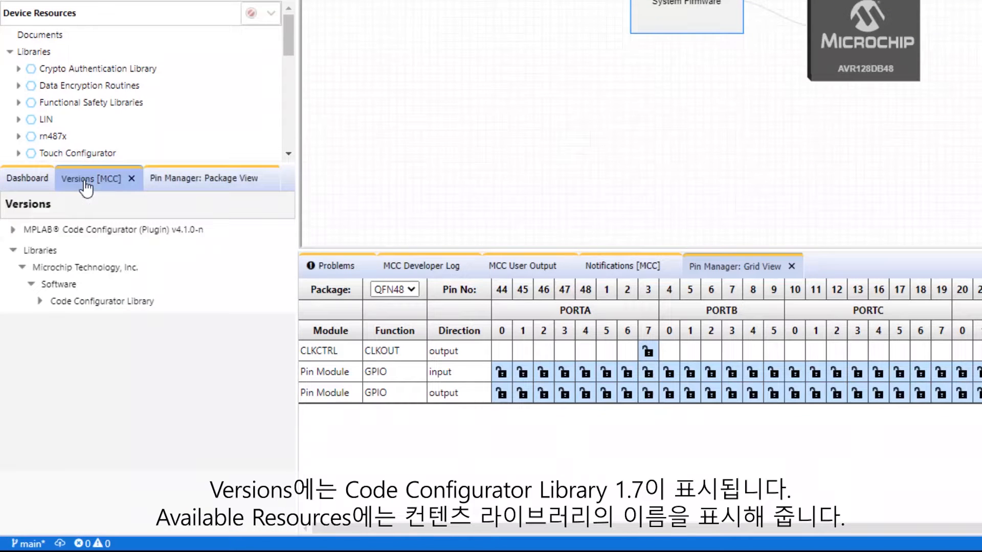
left_click(39, 301)
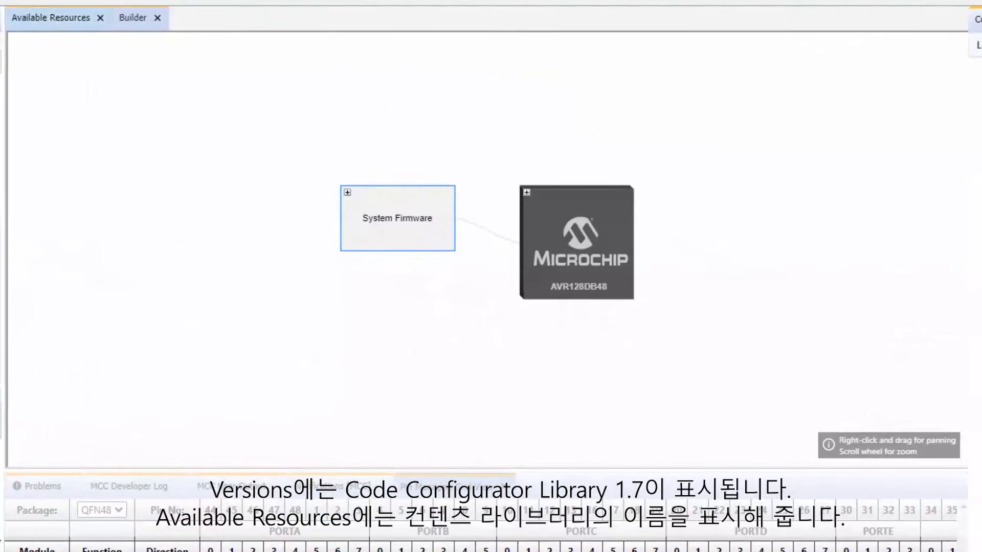
- Look through the Available Resources module list and return to the Builder diagram
left_click(41, 19)
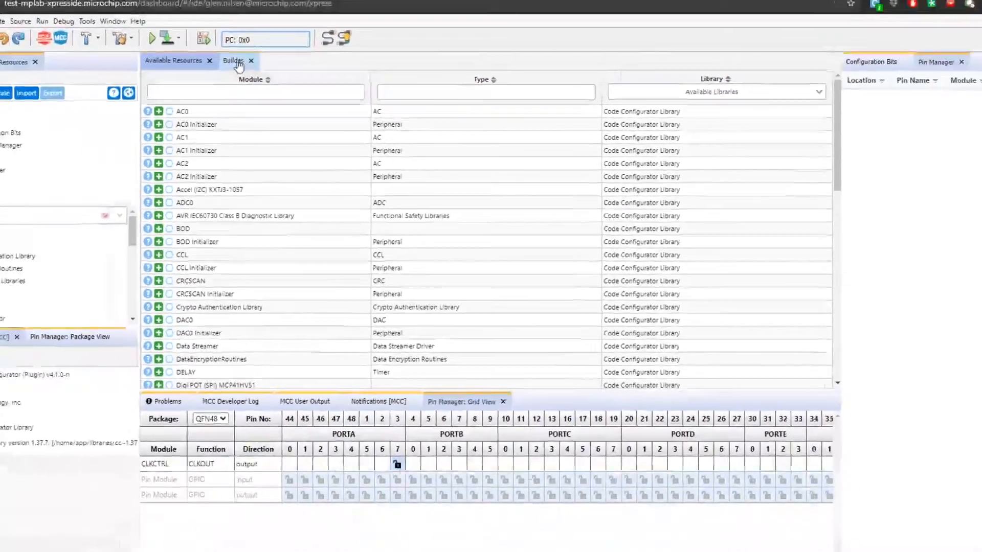
left_click(132, 18)
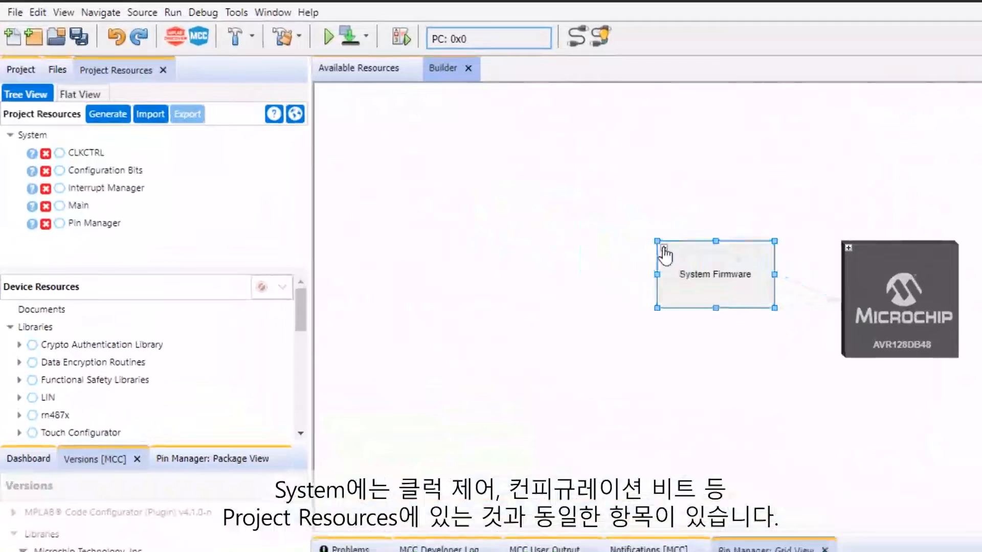
- Expand the System Firmware block and display its CLKCTRL settings in a widened configuration area
left_click(404, 186)
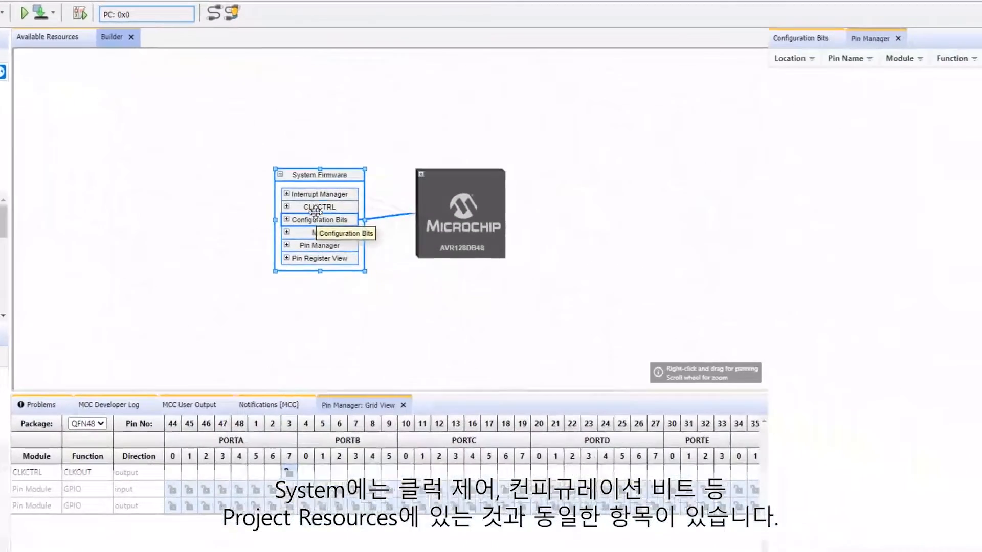
left_click(702, 292)
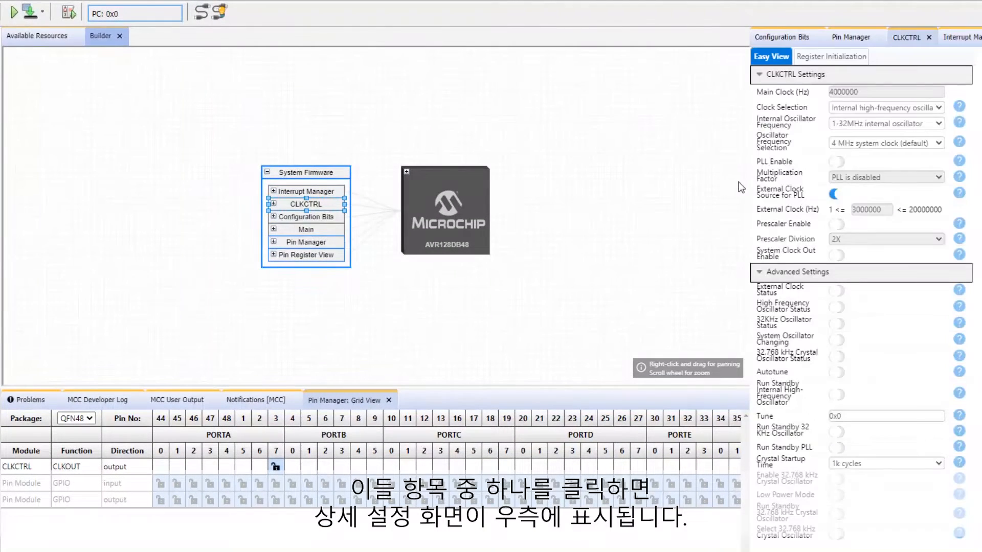
left_click_drag(748, 182, 572, 186)
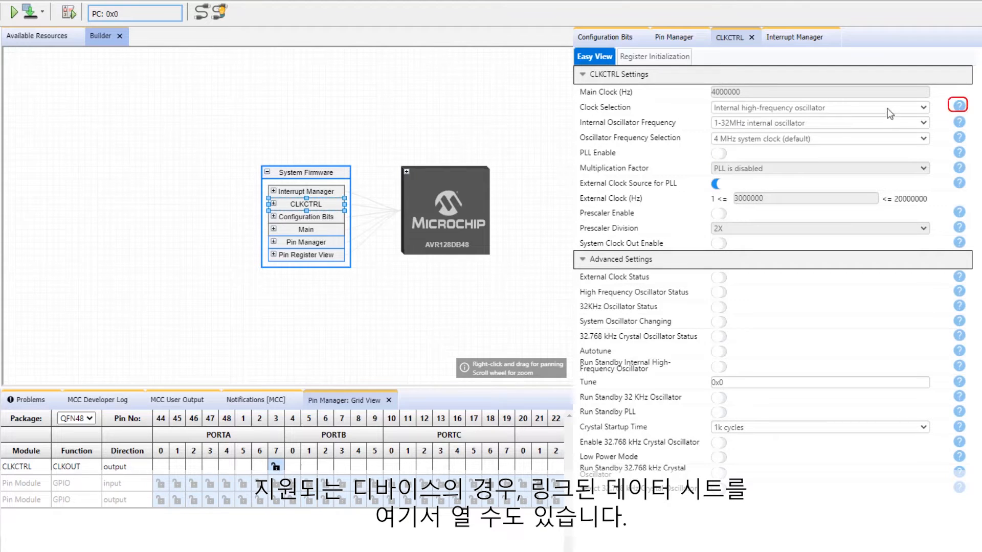
- Consult the linked online documentation for the CLKCTRL Clock Selection setting and return to the MPLAB Xpress IDE
left_click(959, 106)
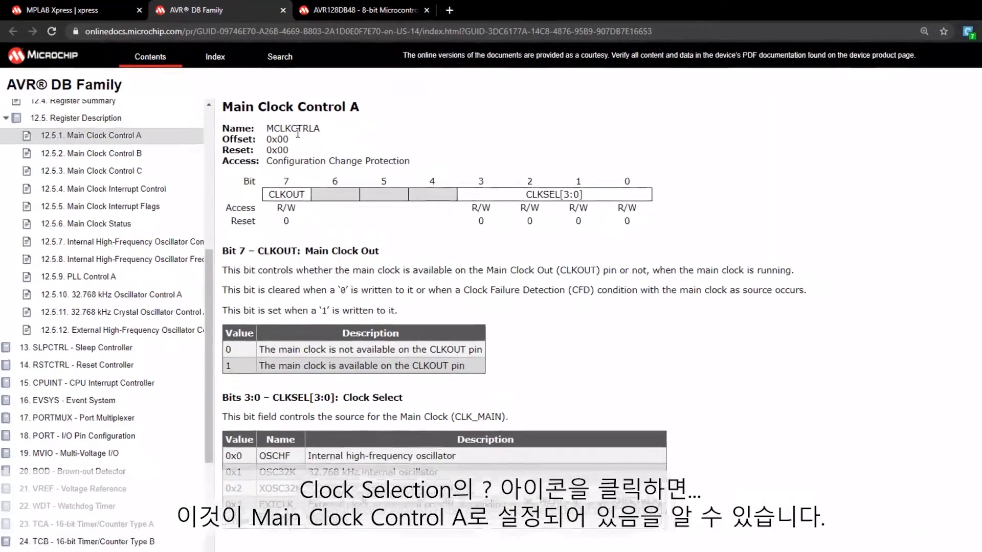
left_click(109, 7)
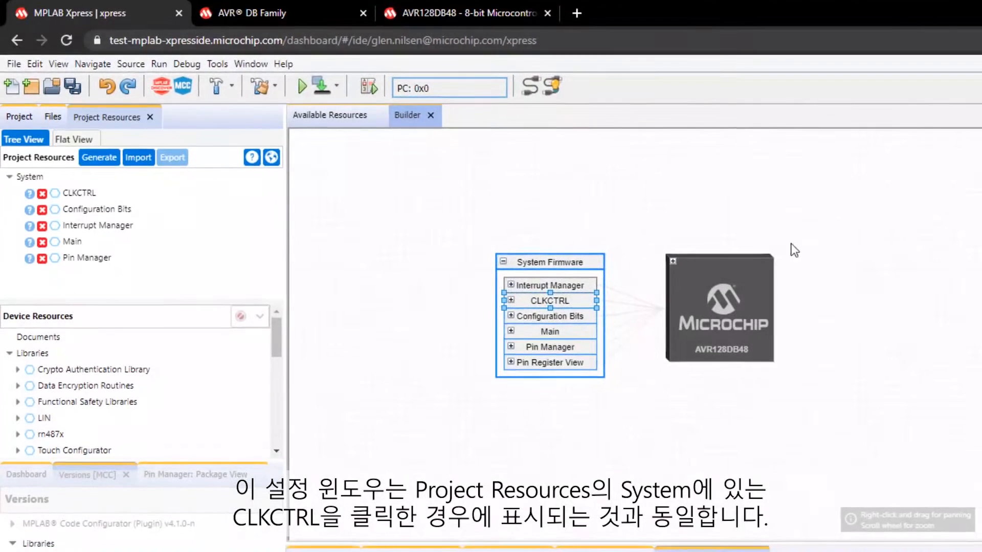
- Expand the AVR128DB48 block with its System and Peripherals groups and examine the listed hardware modules
left_click(673, 263)
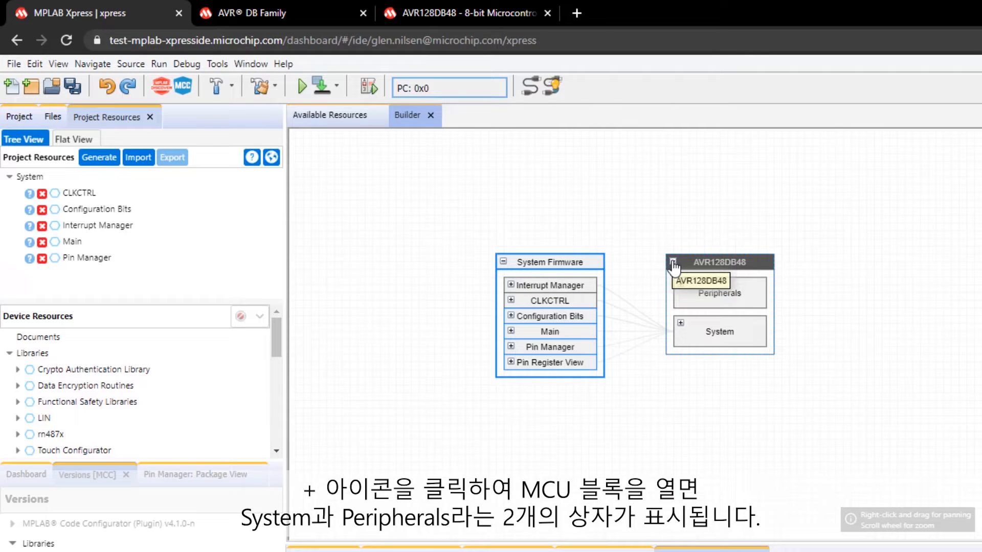
left_click(680, 323)
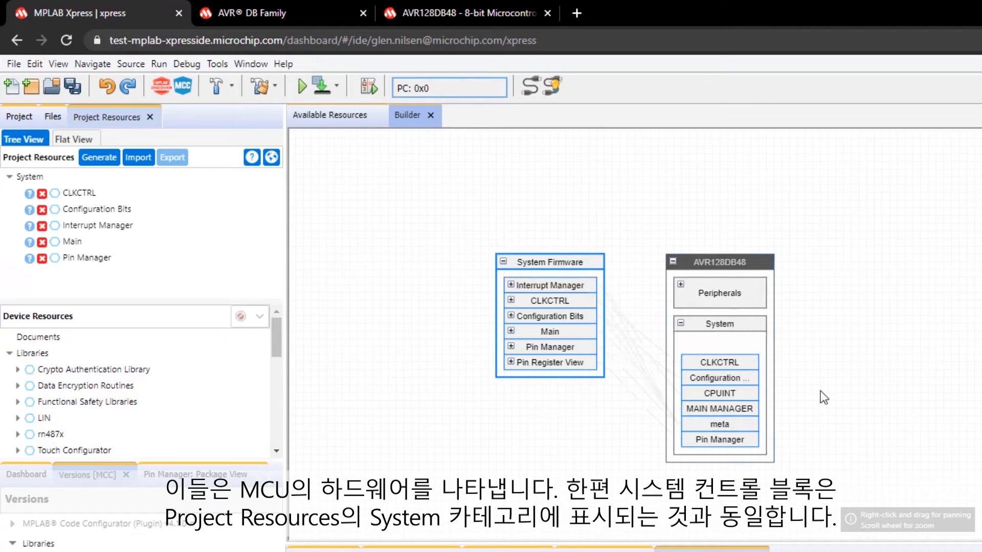
left_click(681, 299)
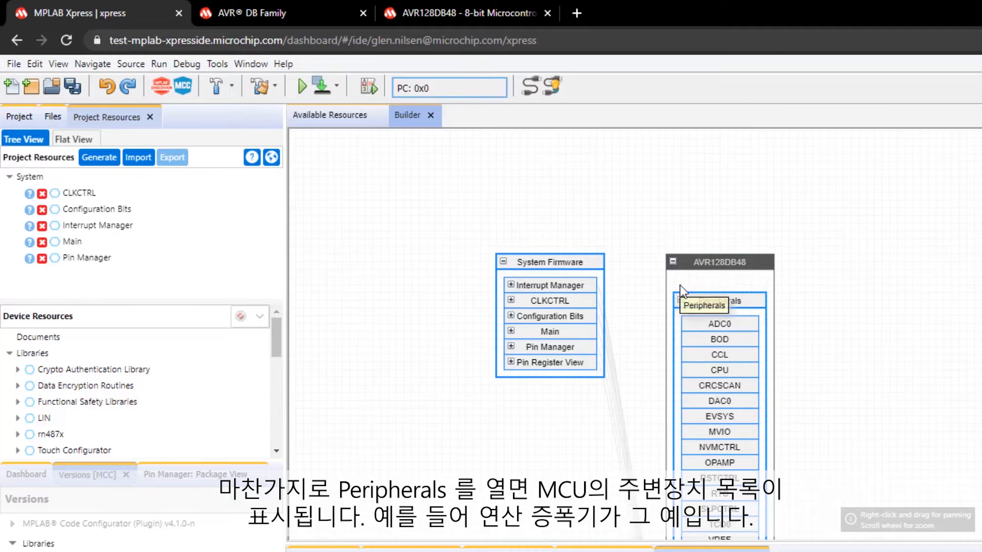
scroll(808, 330, "down", 1)
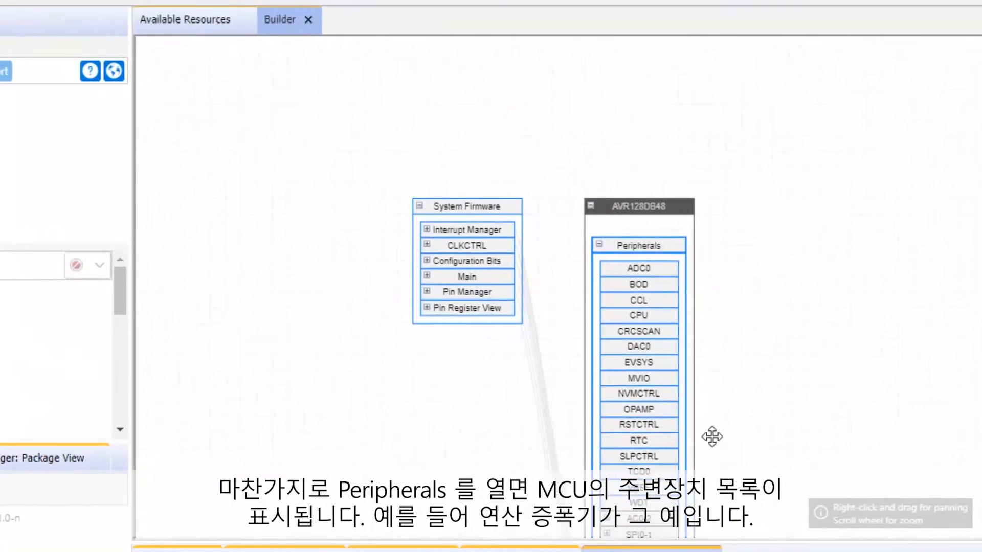
left_click_drag(727, 442, 718, 299)
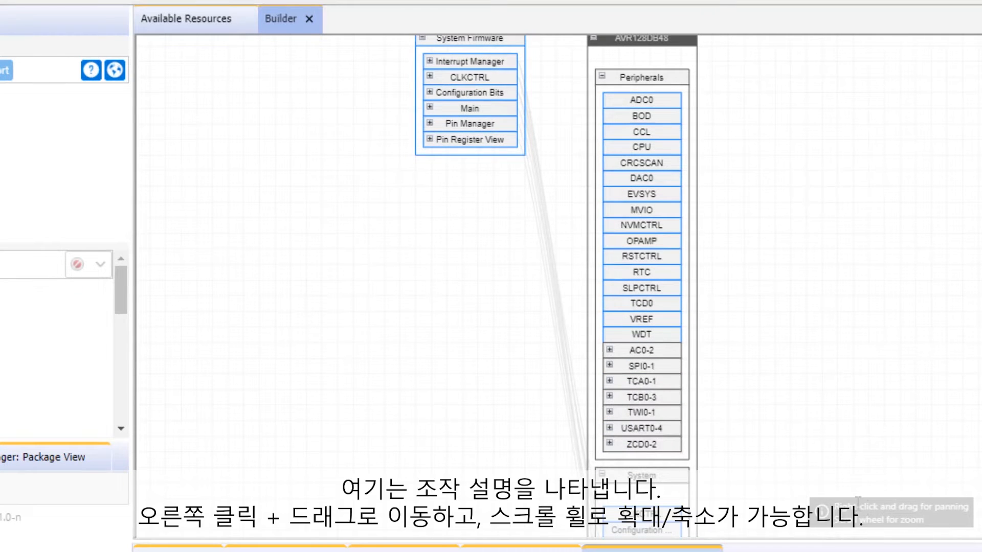
left_click_drag(823, 446, 795, 470)
scroll(795, 470, "up", 3)
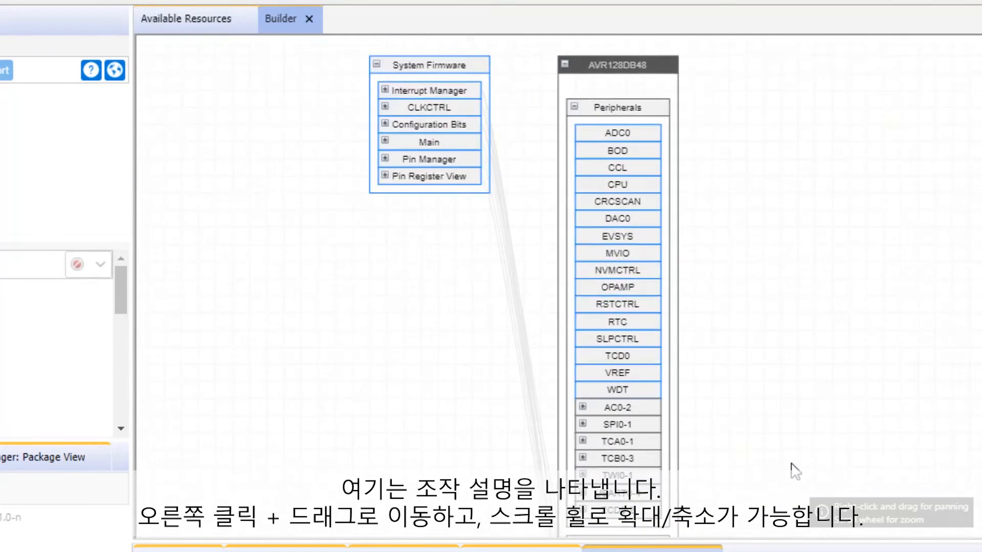
scroll(796, 470, "down", 3)
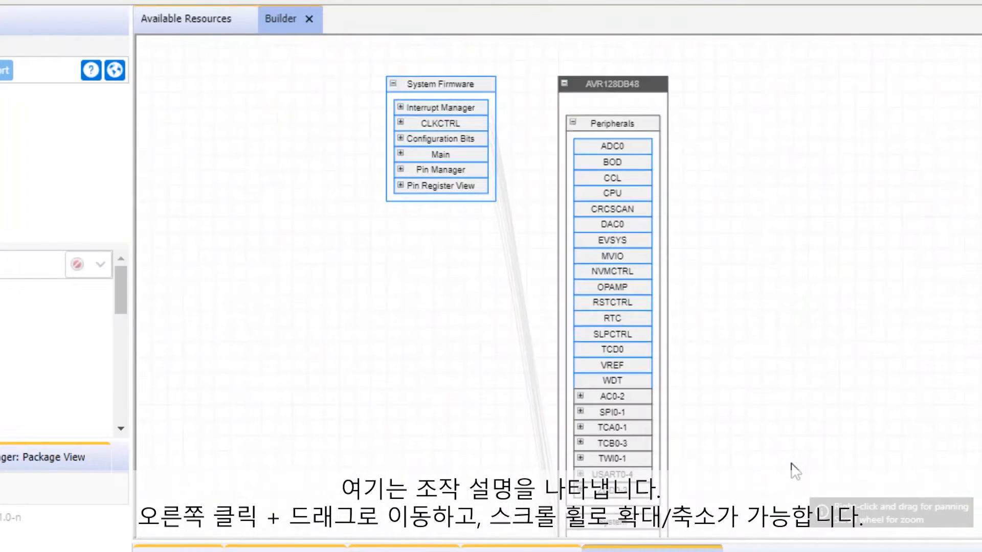
- Collapse all blocks in the Builder diagram and refresh the drawing
right_click(737, 335)
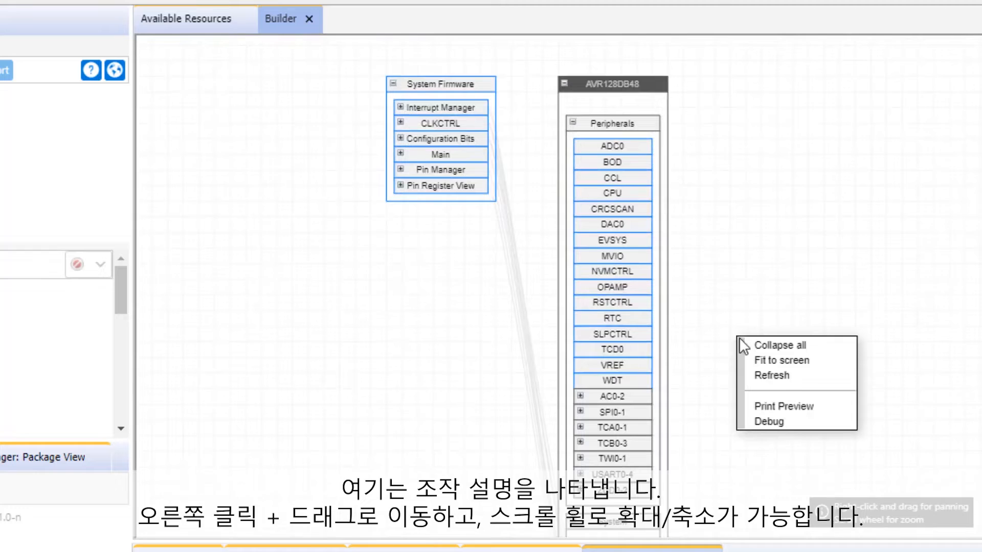
left_click(775, 348)
right_click(722, 278)
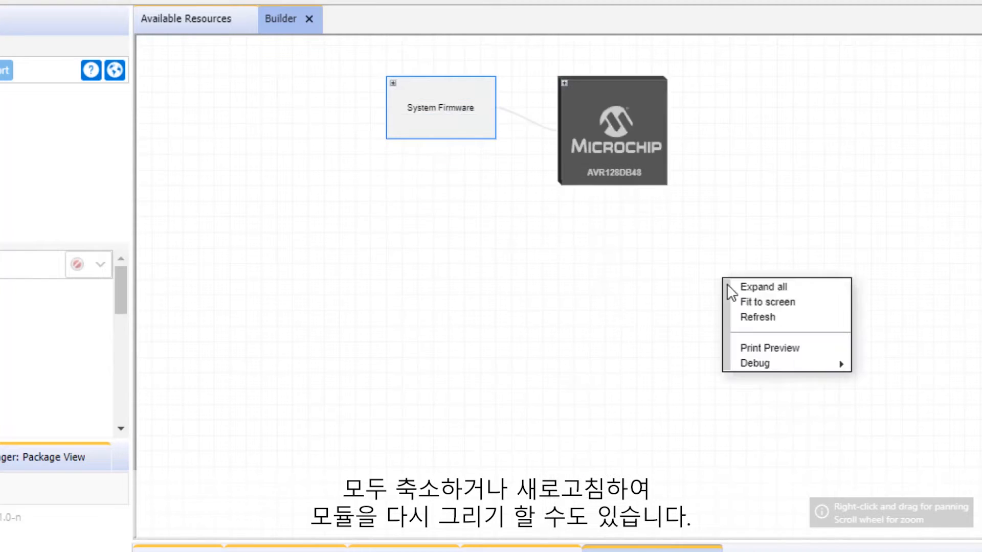
left_click(756, 318)
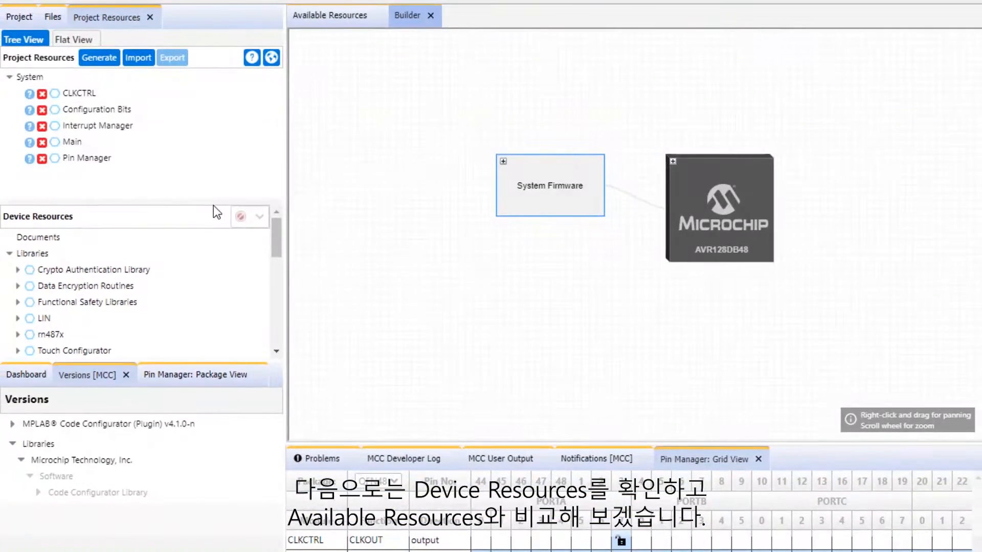
- Enlarge the Device Resources area and compare its peripheral initializers with the modules in Available Resources
left_click_drag(214, 201, 214, 110)
left_click(330, 15)
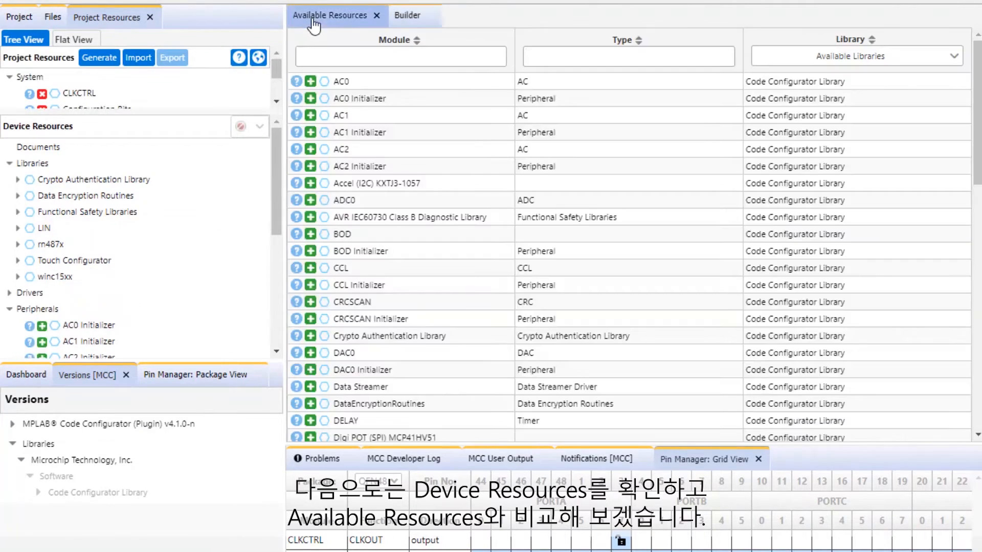
scroll(229, 194, "down", 1)
scroll(228, 194, "down", 3)
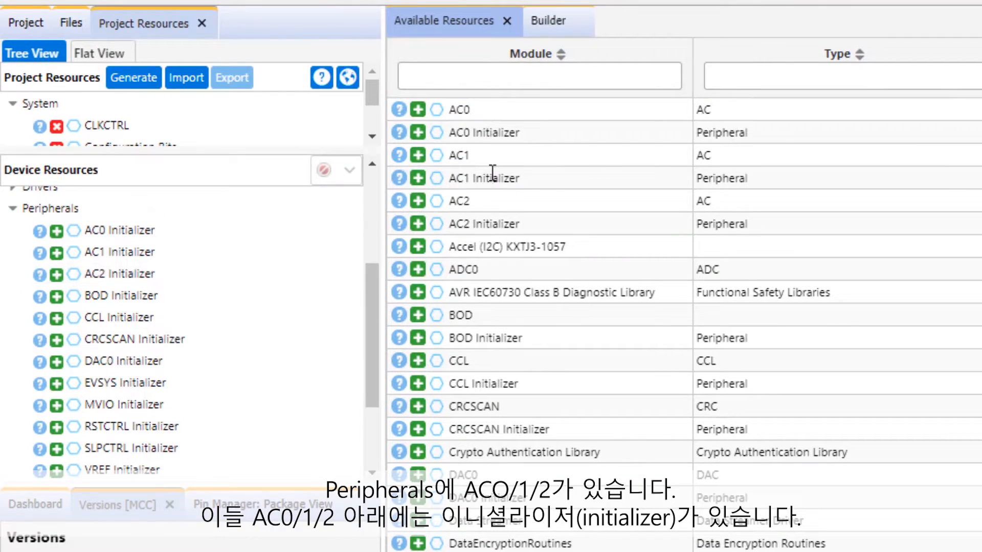
left_click_drag(486, 127, 521, 127)
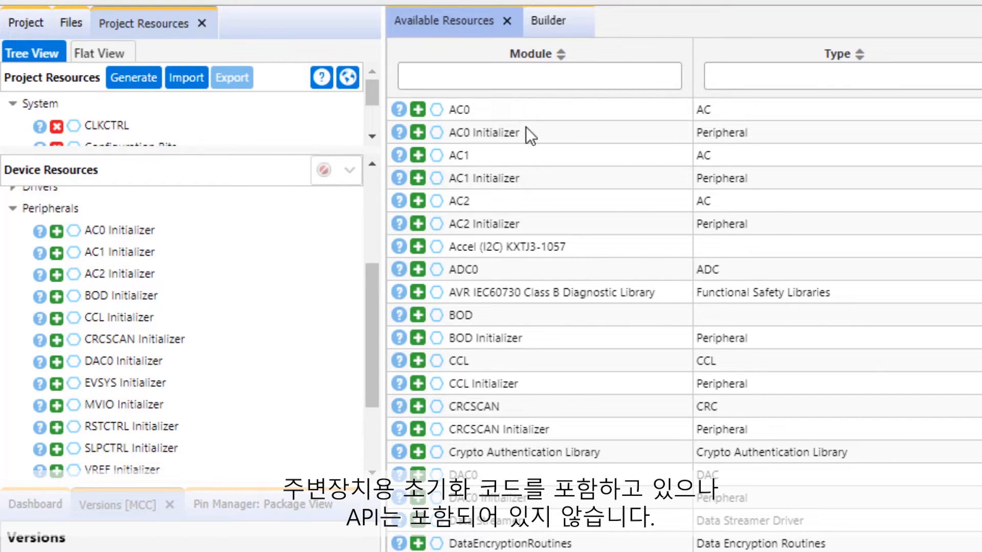
- Collapse the Peripherals and Libraries categories in Device Resources and check the contents of Use-Case Drivers
left_click(12, 209)
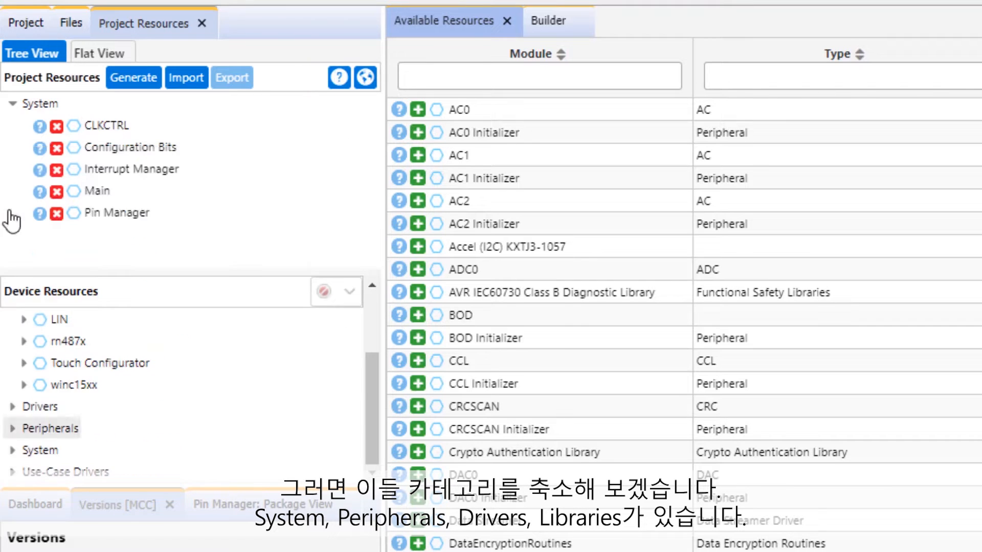
scroll(44, 405, "up", 2)
left_click(12, 340)
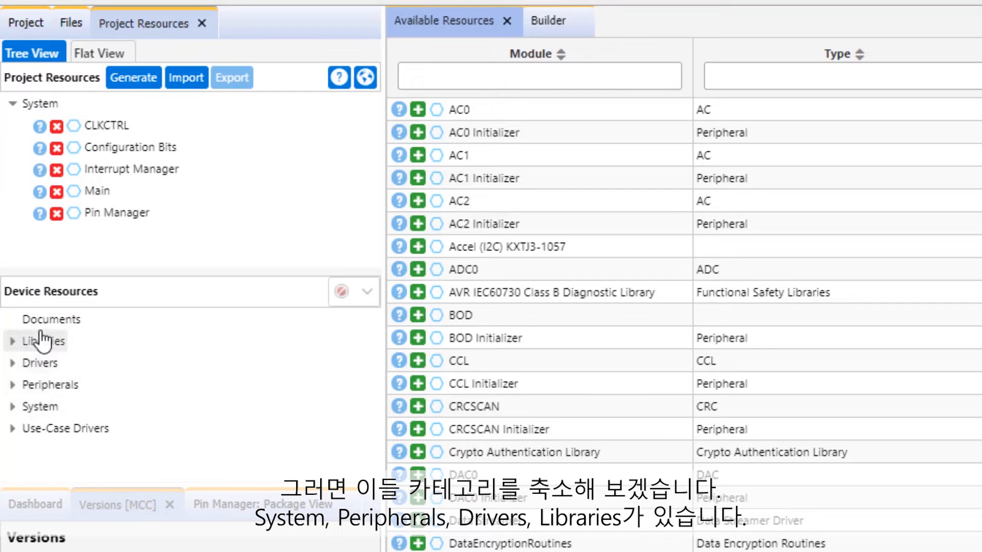
left_click(12, 429)
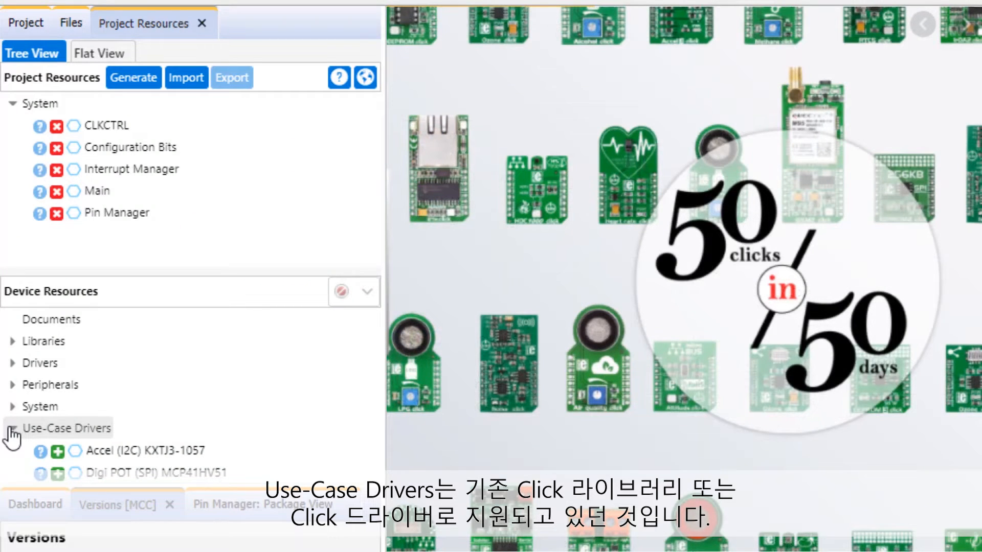
left_click(11, 429)
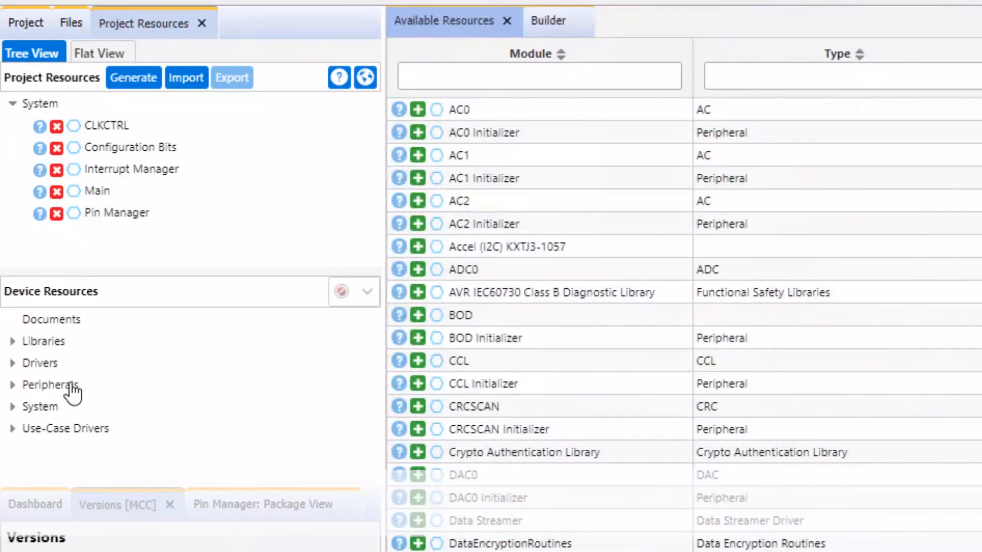
- Add the RN487X library and the Crypto Authentication Library from Device Resources to the project
left_click(9, 341)
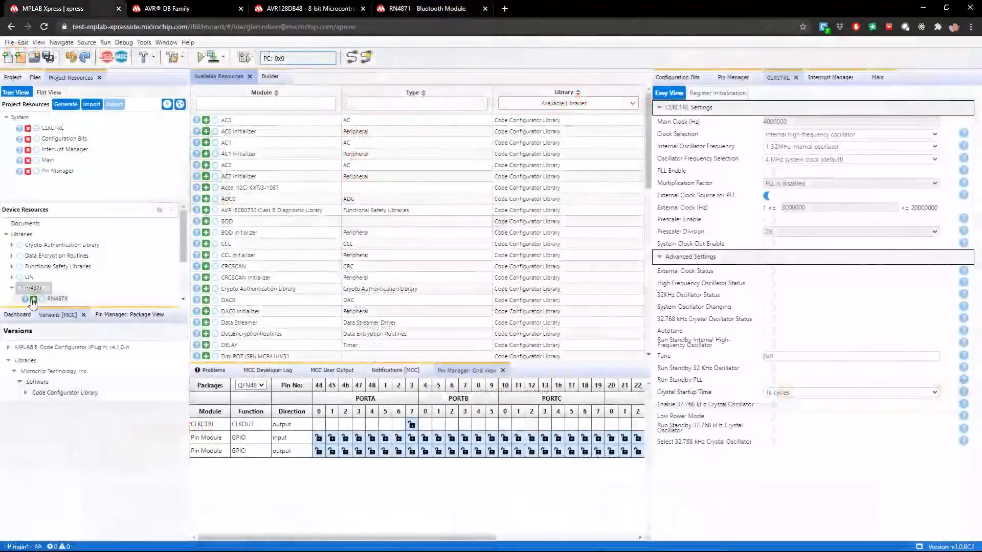
left_click(34, 299)
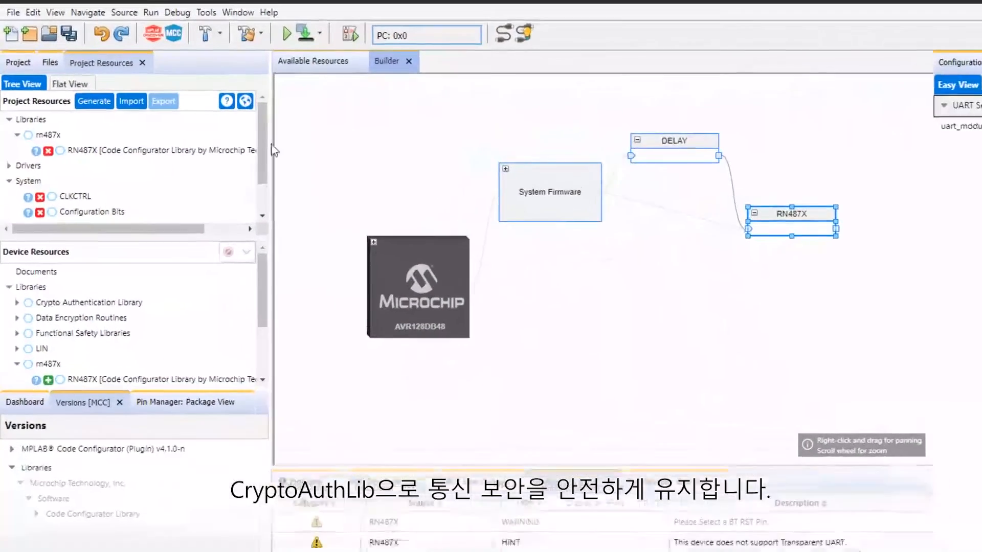
left_click(12, 246)
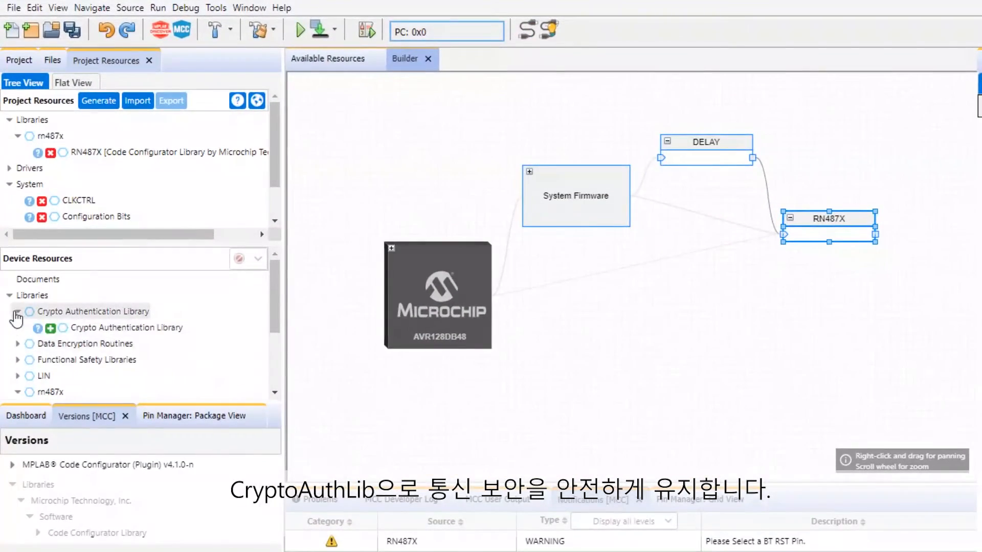
left_click(50, 328)
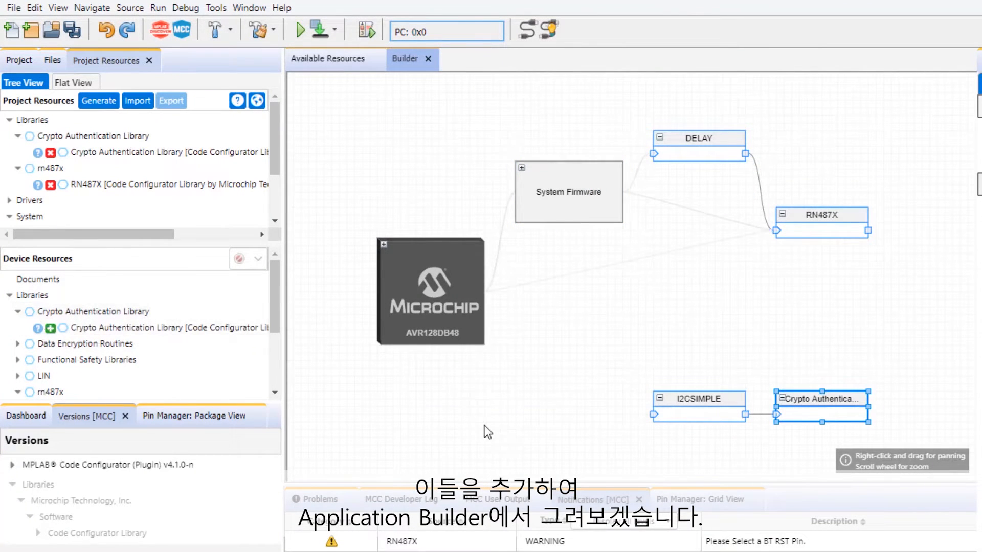
- Set the uart_module dependency selector of the RN487X block to USART1
left_click(797, 212)
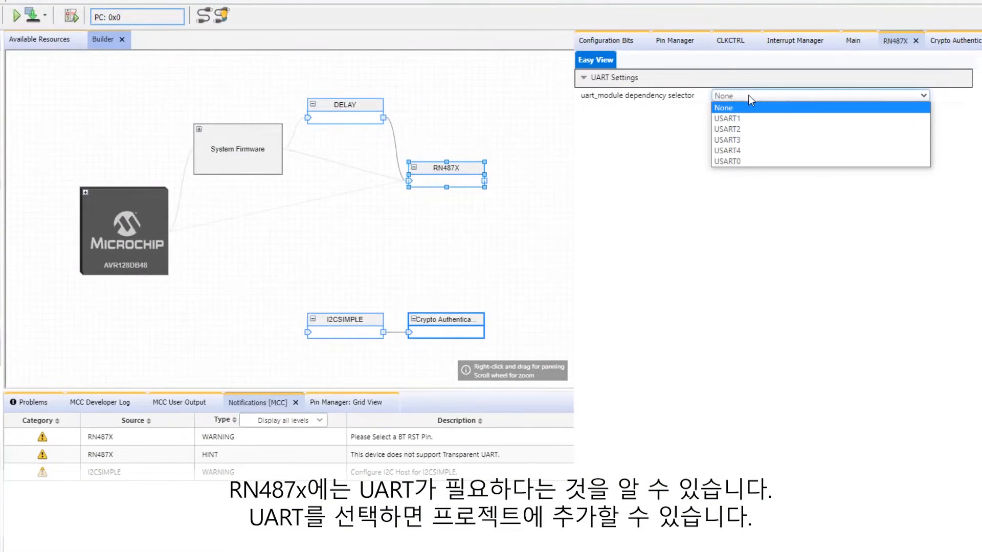
left_click(735, 119)
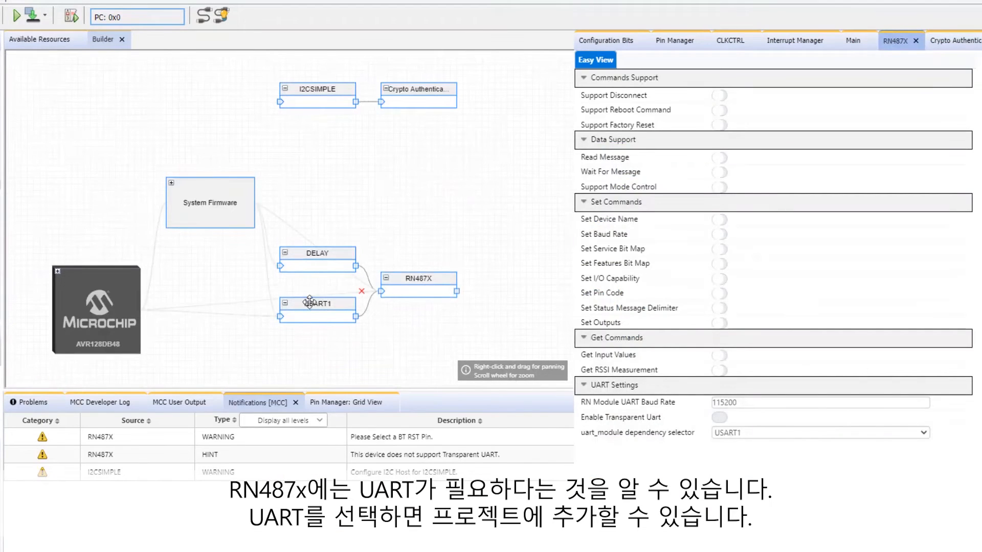
- Review the configuration settings of the USART1 block and the Crypto Authentication Library block
left_click(310, 302)
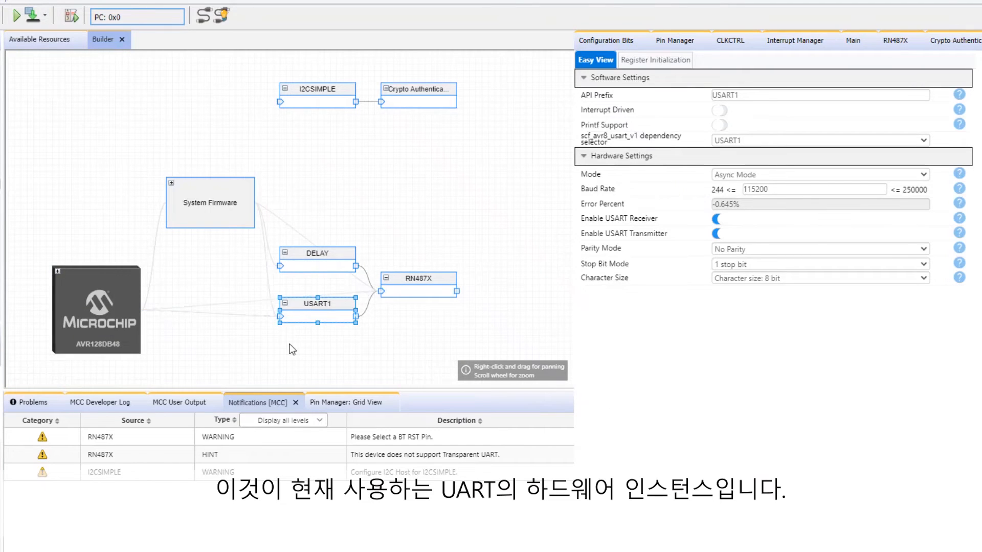
left_click(420, 98)
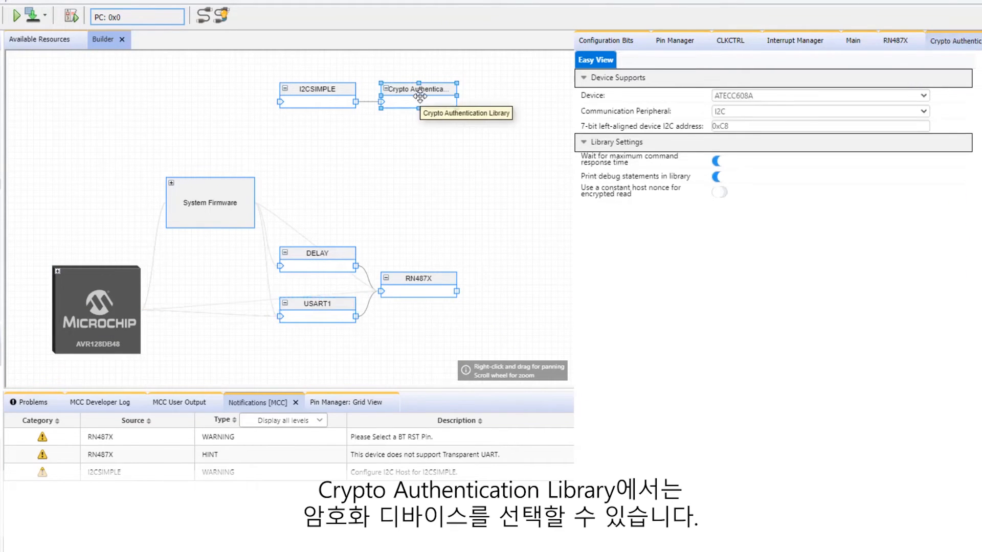
- Check the available Device options of the Crypto Authentication Library block
left_click(740, 92)
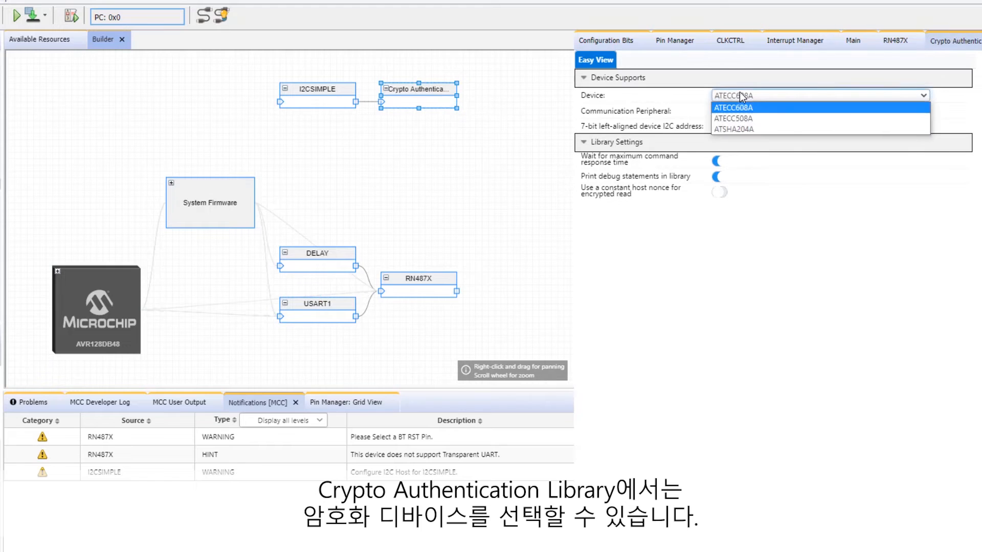
left_click(739, 92)
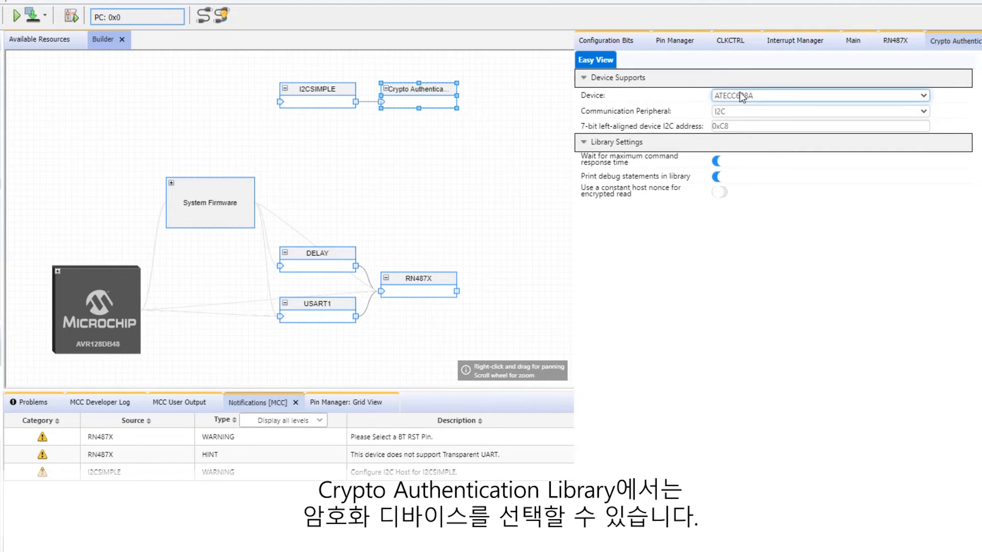
- Set the i2c_host dependency selector of the I2CSIMPLE block to TWI1
left_click(330, 95)
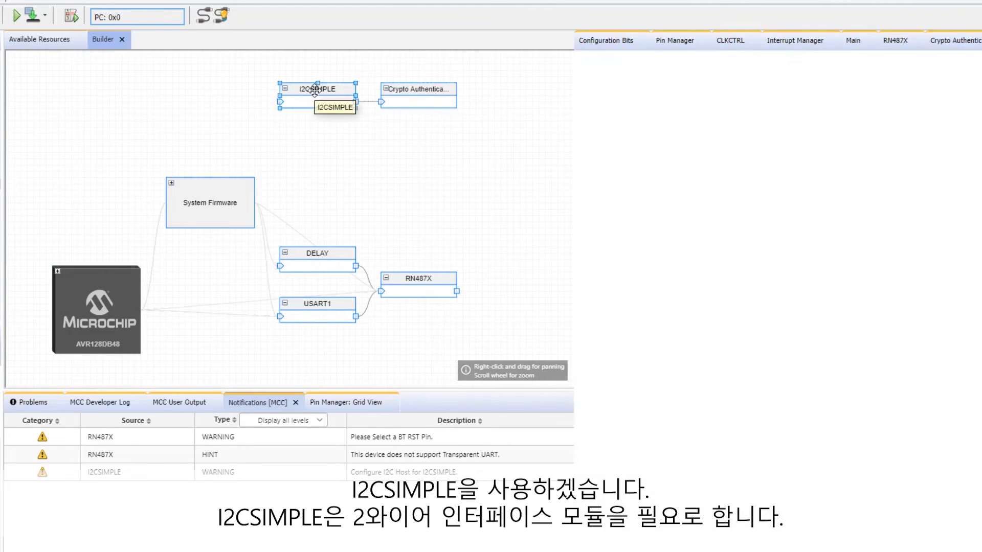
left_click(728, 110)
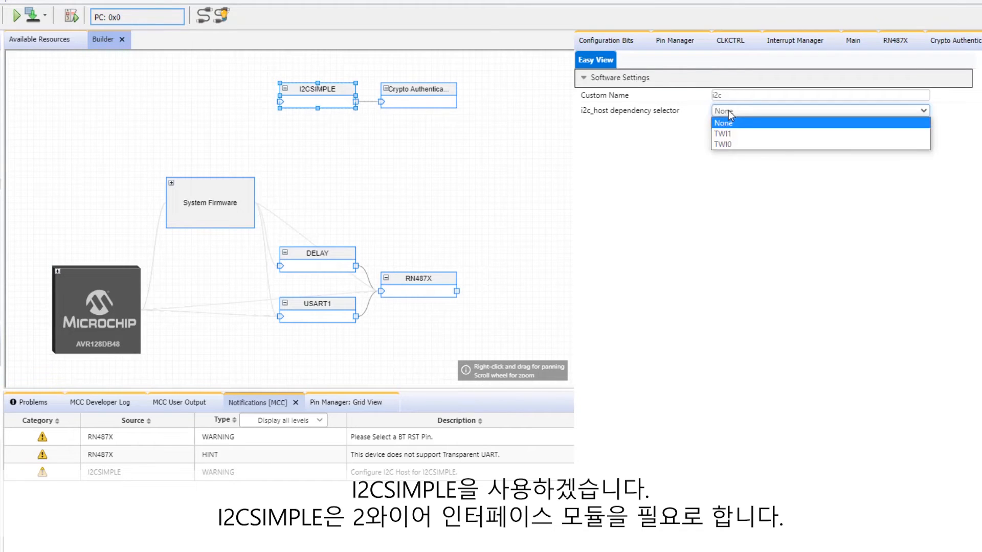
left_click(723, 134)
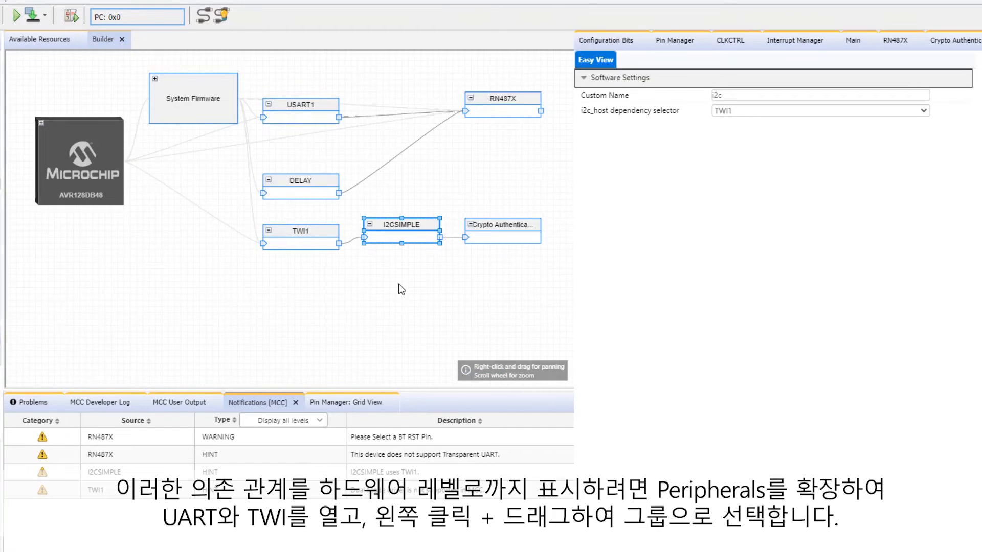
- Expand the AVR128DB48 block down to its Peripherals and open the USART0-4 and TWI0-1 groups
left_click(41, 123)
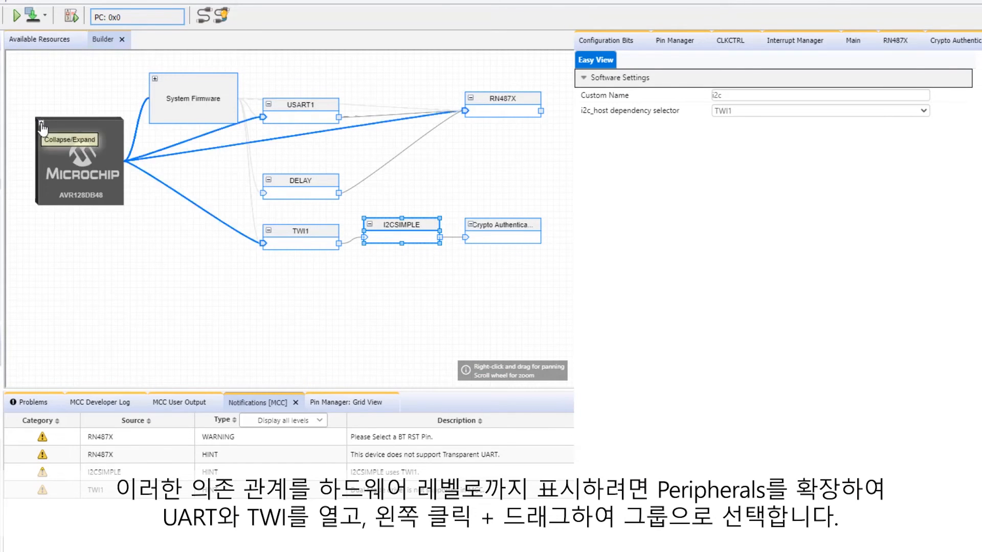
left_click(47, 142)
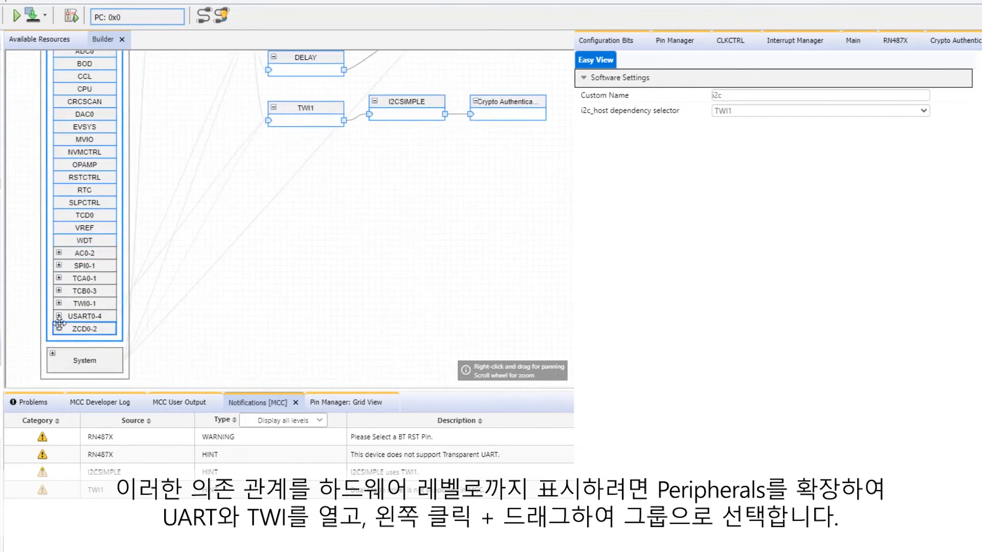
left_click(60, 316)
left_click(59, 303)
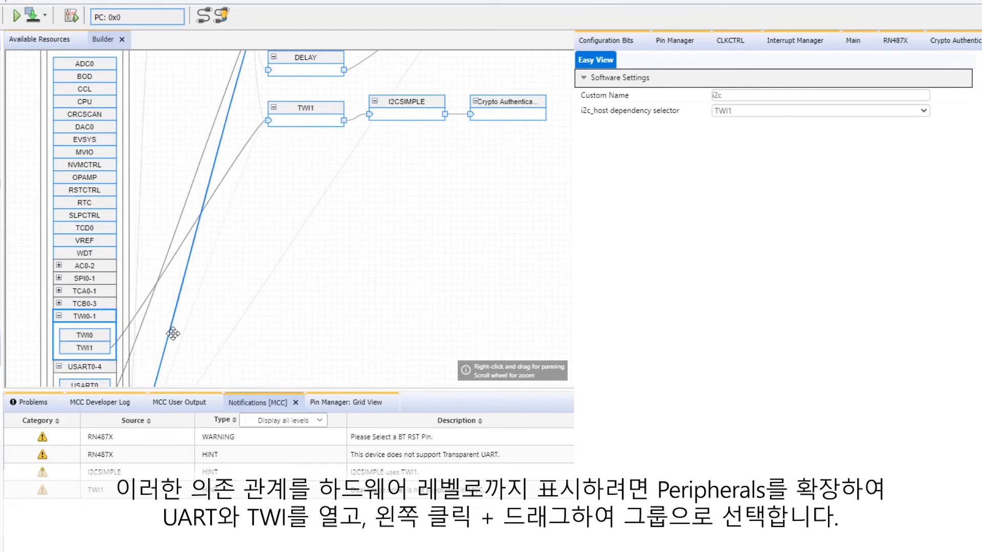
- Move the TWI1 and I2CSIMPLE chain and the USART1, DELAY and RN487X blocks beside the device's TWI and USART peripherals
left_click_drag(198, 84, 566, 176)
left_click_drag(286, 112, 228, 342)
left_click_drag(307, 125, 297, 283)
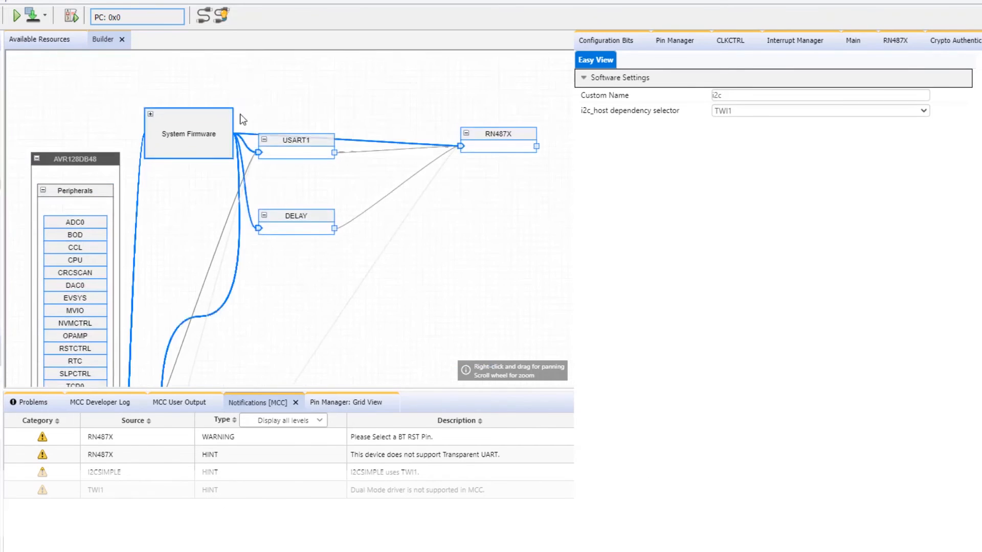
mouse_move(307, 217)
left_mouse_down()
mouse_move(307, 314)
mouse_move(318, 306)
mouse_move(302, 205)
left_mouse_up()
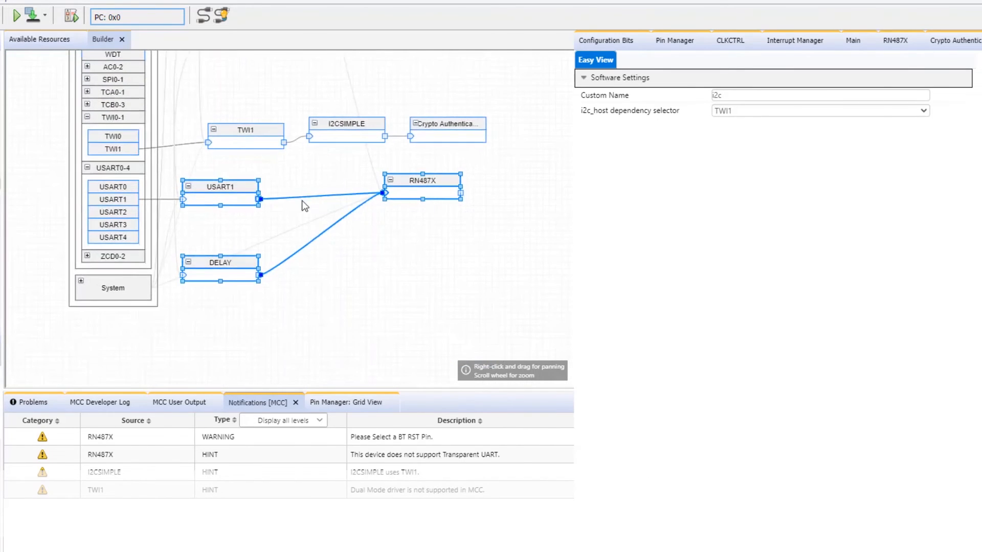
- Line up the RN487X block beside USART1 and place the DELAY block beneath the Crypto Authentication Library block
left_click_drag(411, 180, 372, 252)
left_click_drag(220, 263, 439, 200)
left_click_drag(220, 186, 220, 193)
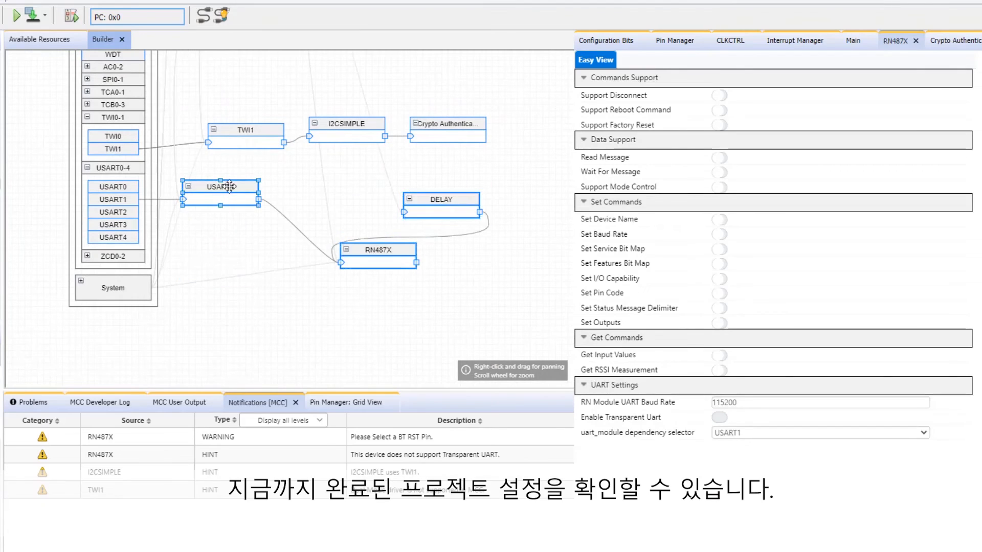
left_click(378, 249)
left_click_drag(378, 249, 347, 193)
left_click_drag(442, 200, 448, 162)
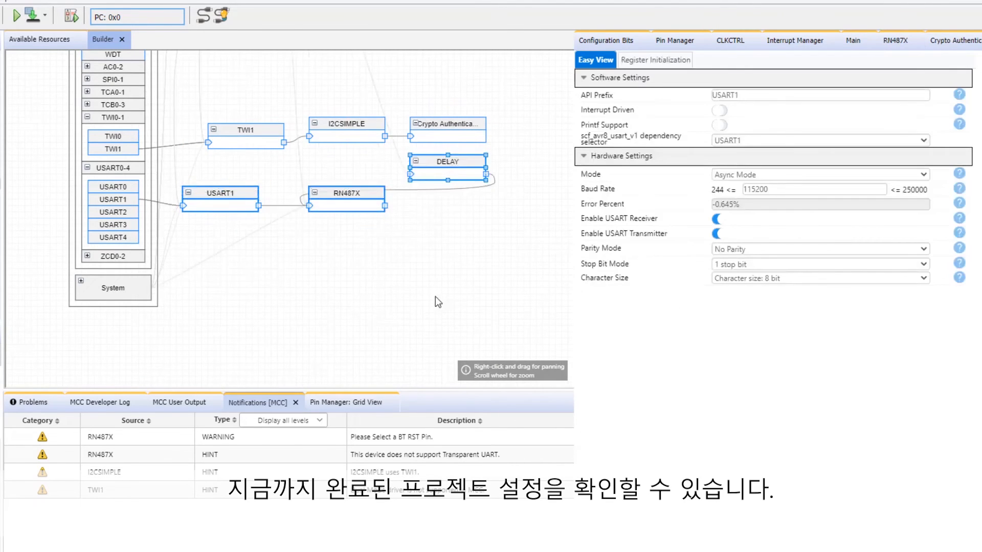
- Review the TWI1 block's settings and how TWI1 and USART1 connect to the hardware peripherals
left_click(405, 309)
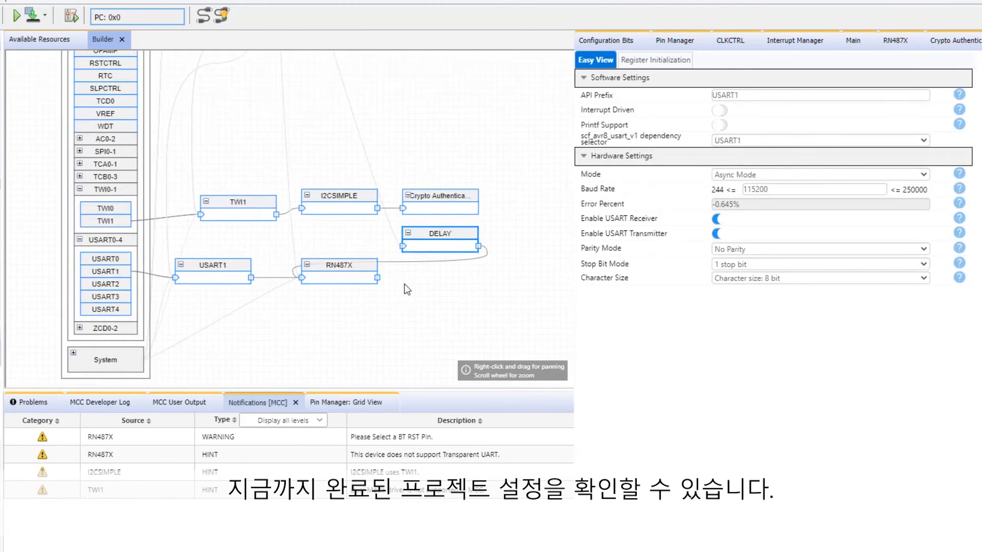
left_click(251, 205)
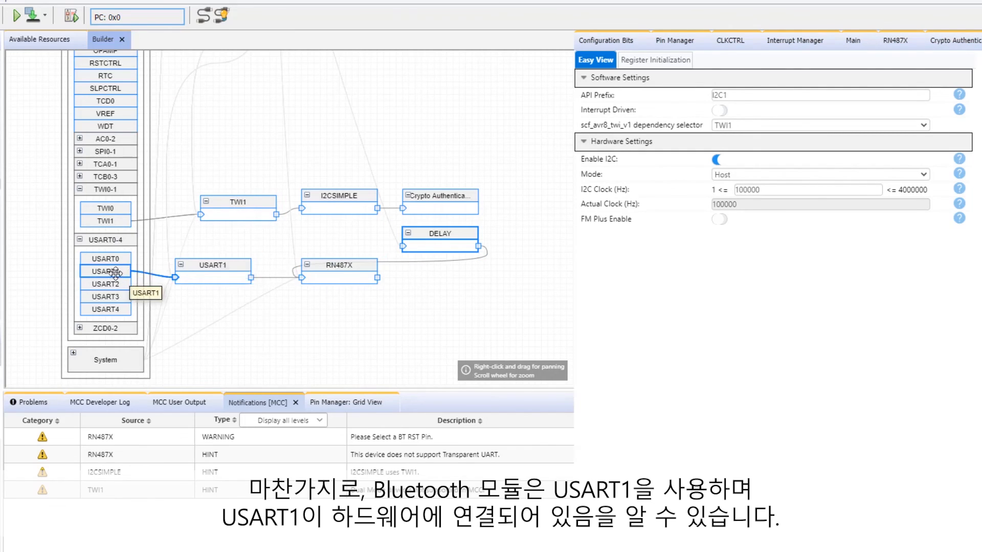
- Collapse all blocks in the Builder diagram and refresh its layout
right_click(355, 302)
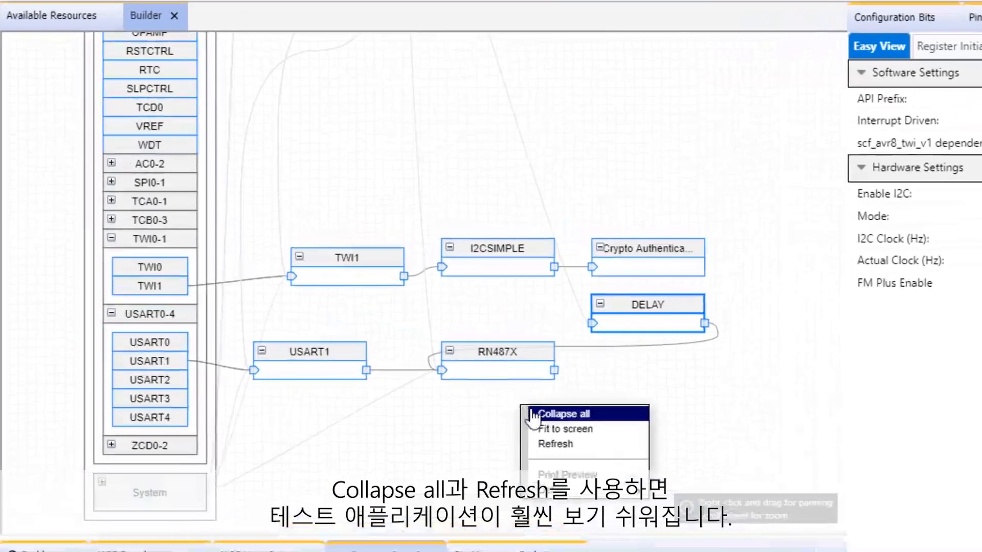
left_click(532, 414)
right_click(530, 403)
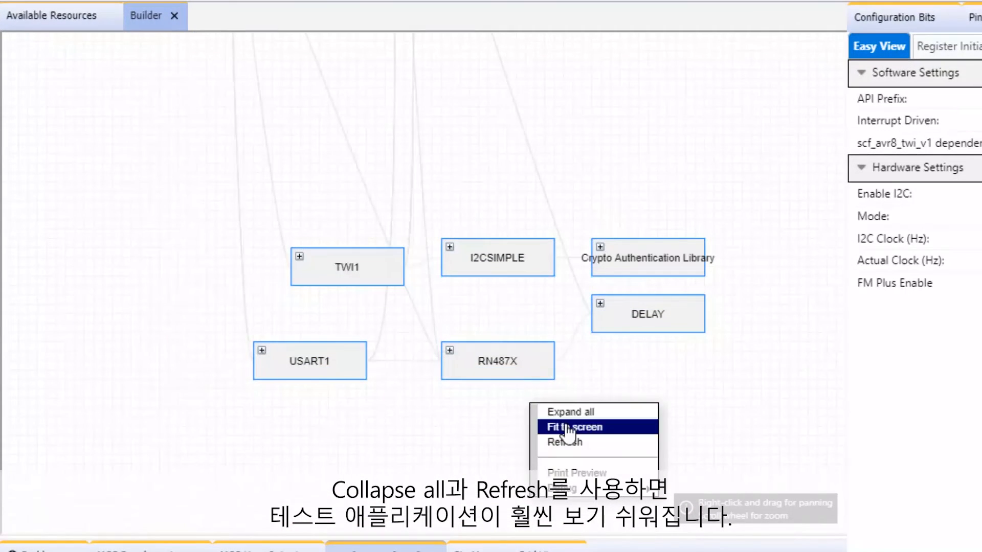
left_click(565, 442)
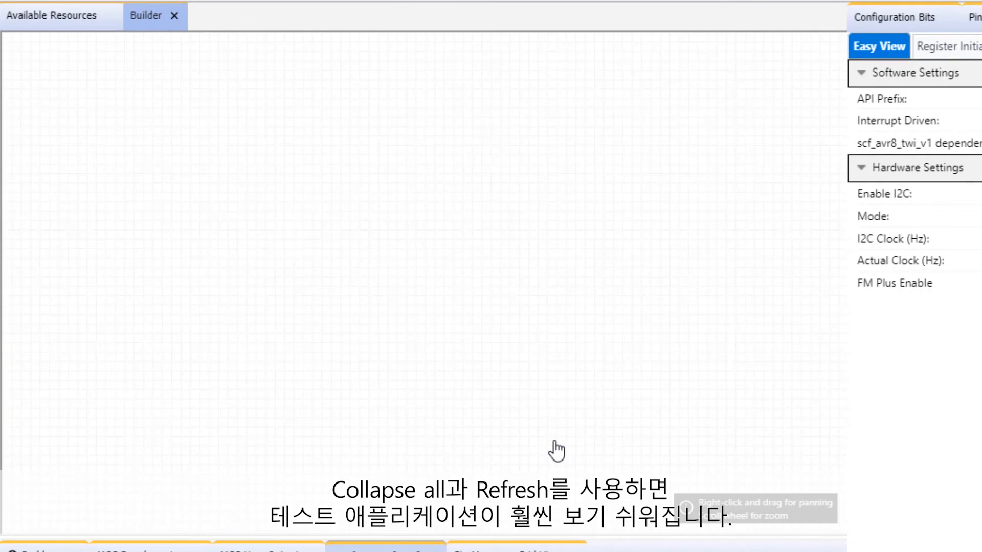